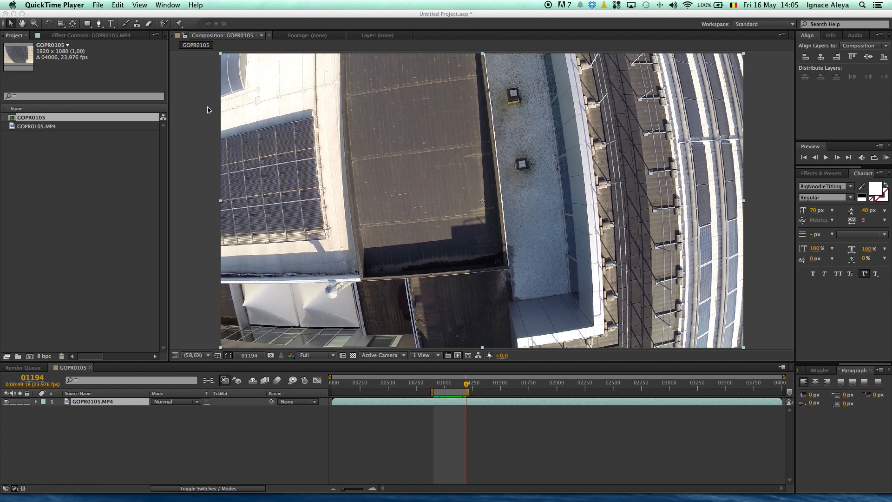
Add Optics Compensation from Effect > Distort to the GOPR0105.MP4 footage layer.
left_click(38, 128)
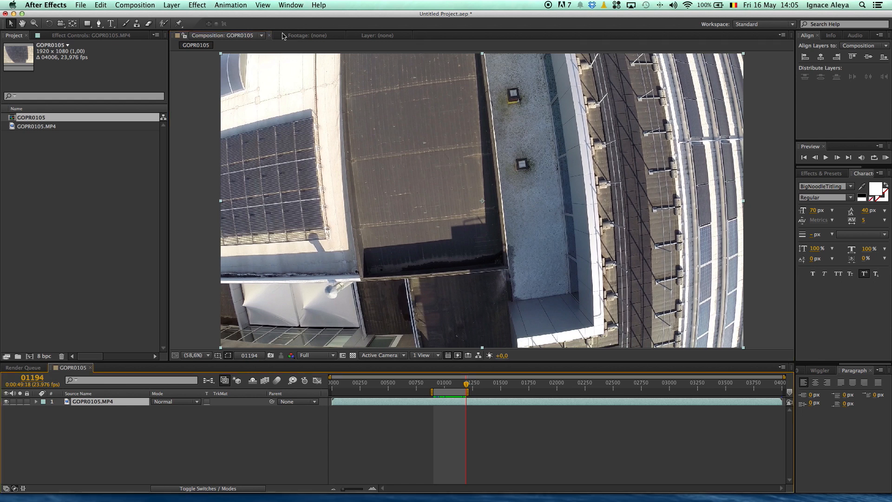
left_click(197, 5)
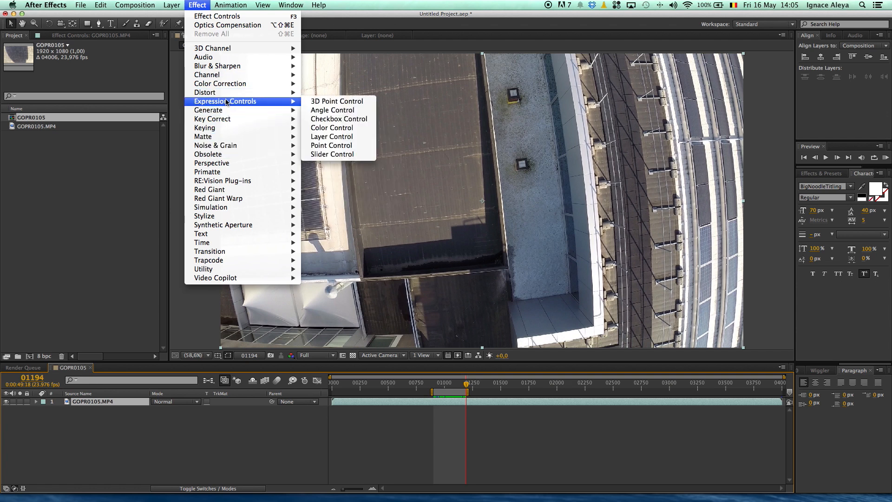
mouse_move(205, 92)
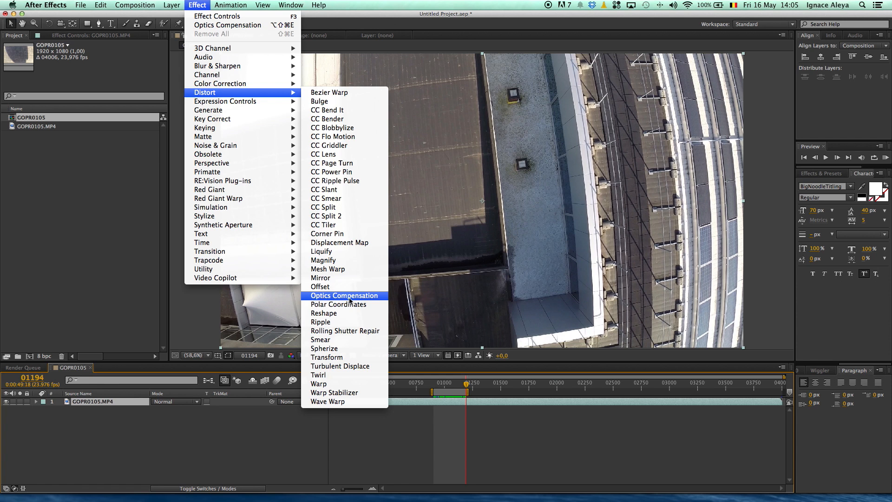
left_click(365, 300)
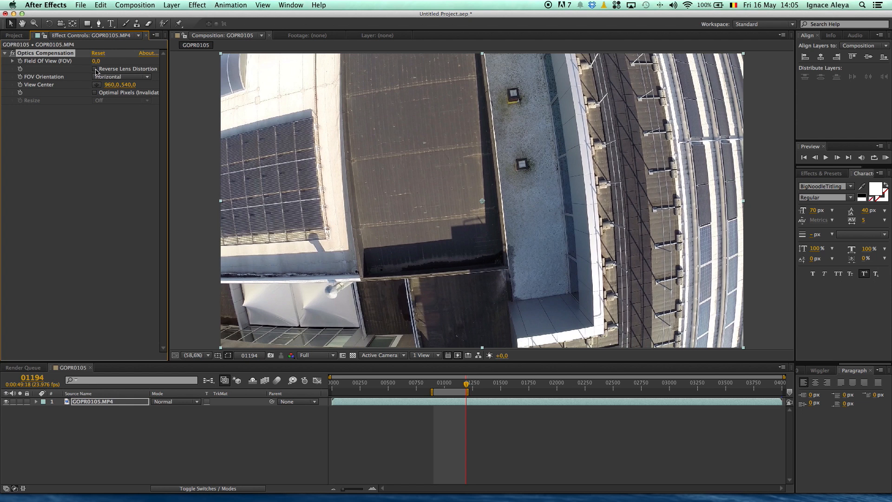
Enable Reverse Lens Distortion and scrub Field Of View up through 43 toward 60.
left_click(96, 70)
left_click_drag(96, 61, 123, 60)
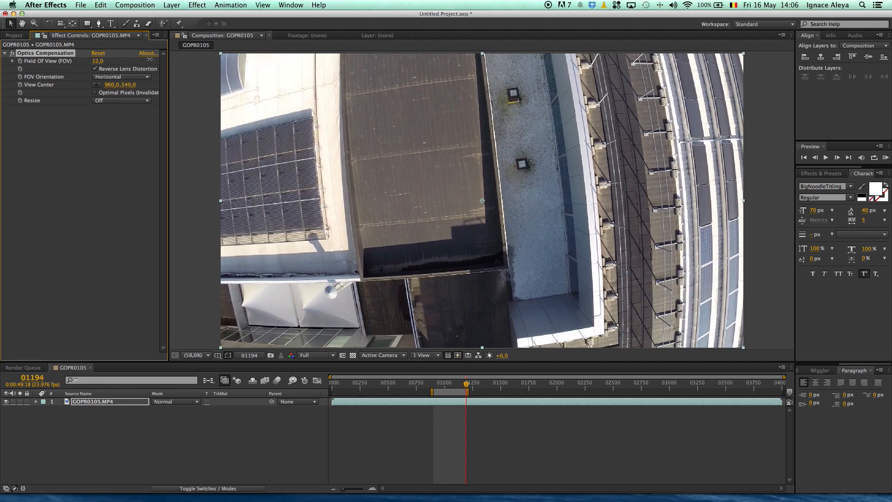
left_click_drag(178, 60, 296, 62)
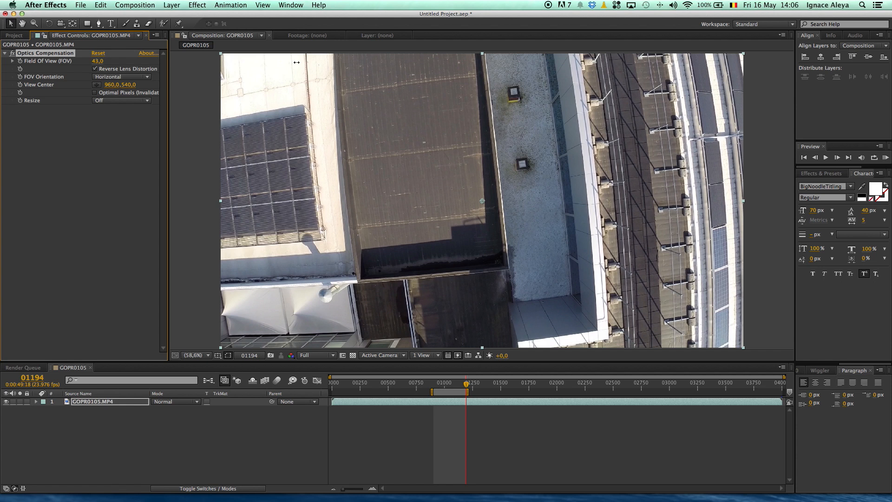
left_click_drag(297, 62, 377, 62)
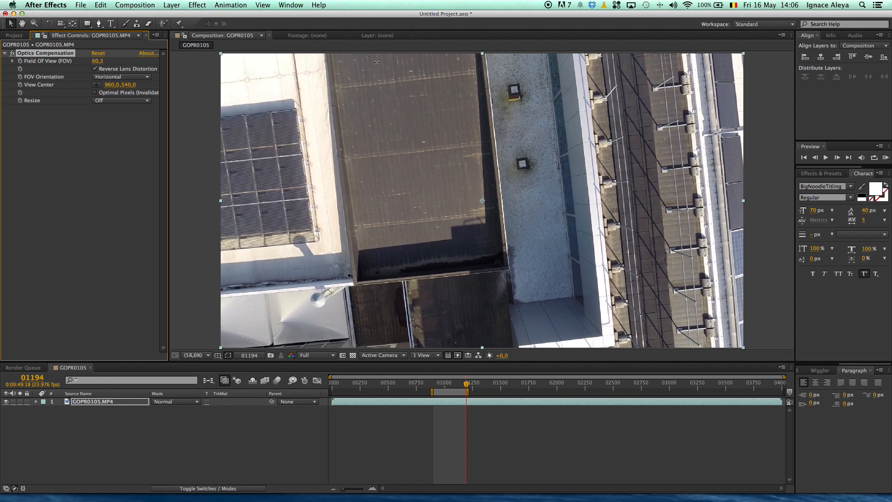
left_click(98, 60)
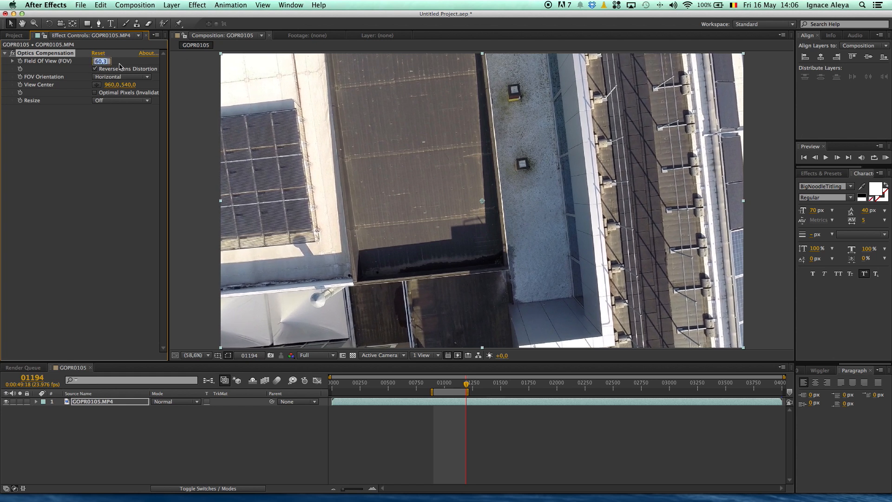
type("62")
Confirm Field Of View at exactly 62 and play back the corrected clip to check it.
key("Return")
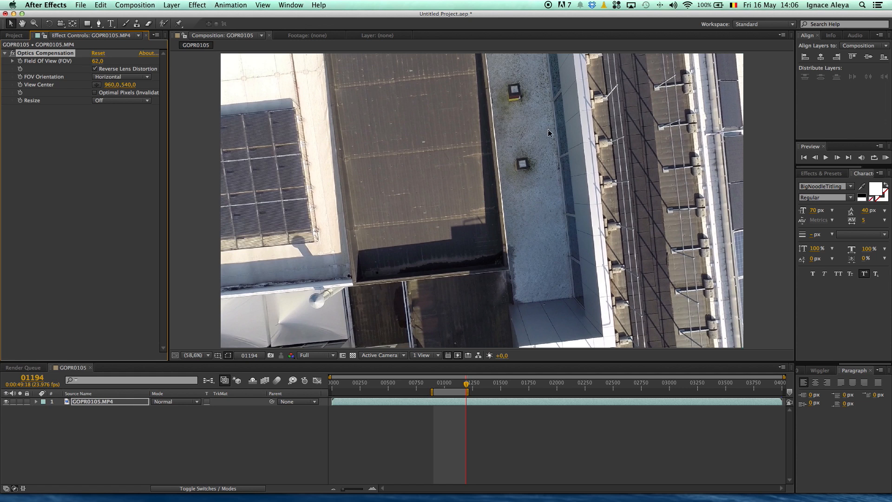
key("space")
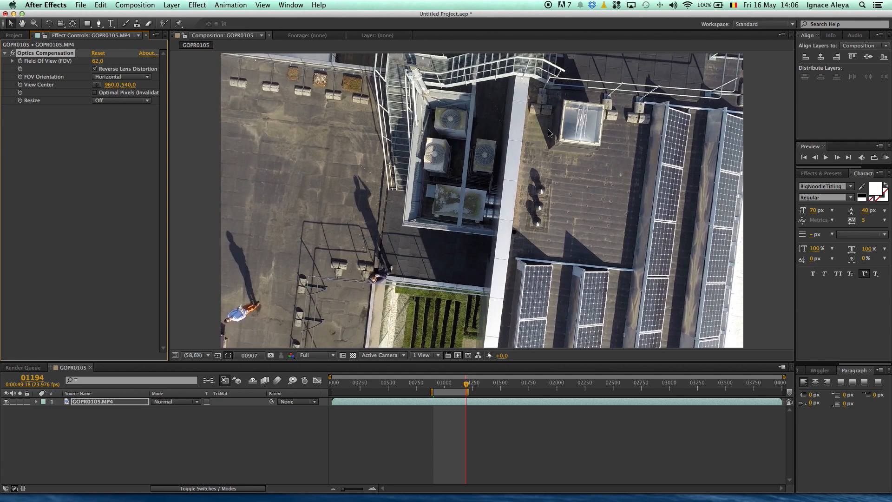